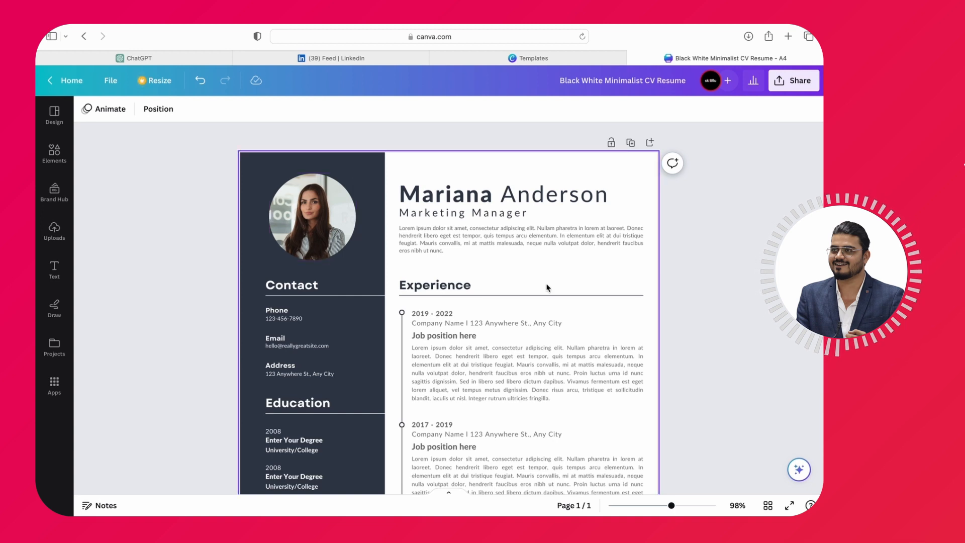
- Zoom out and duplicate the resume page to create page 2
{"action": "scroll", "coordinate": [548, 287], "scroll_direction": "down", "scroll_amount": 5}
{"action": "scroll", "coordinate": [548, 287], "scroll_direction": "down", "scroll_amount": 3}
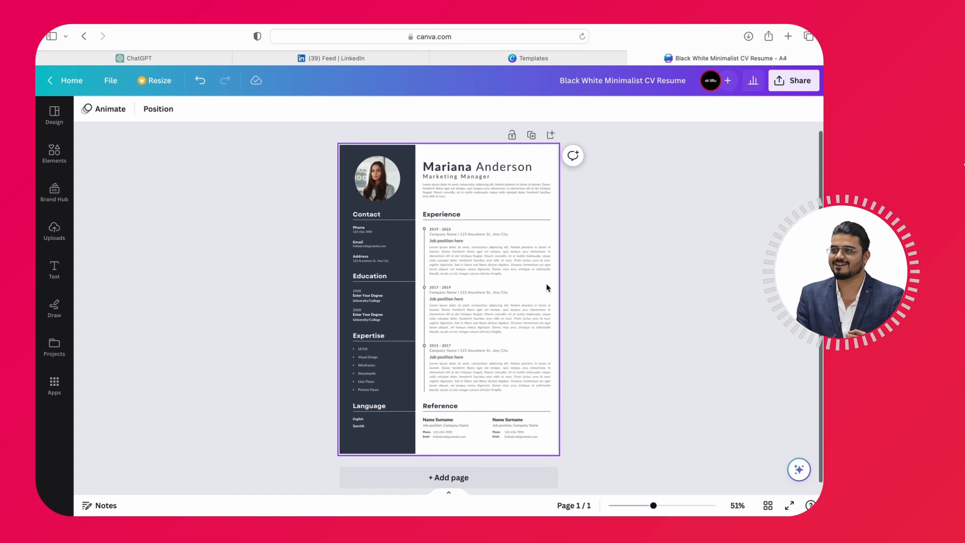
{"action": "left_click", "coordinate": [531, 136]}
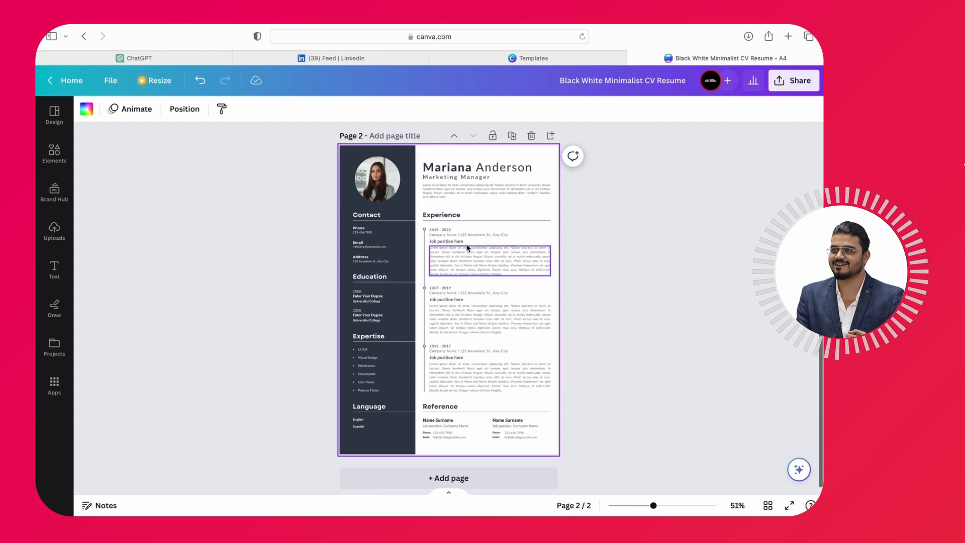
- Delete the sample portrait photo and its round frame from page 2's sidebar
{"action": "left_click", "coordinate": [363, 186]}
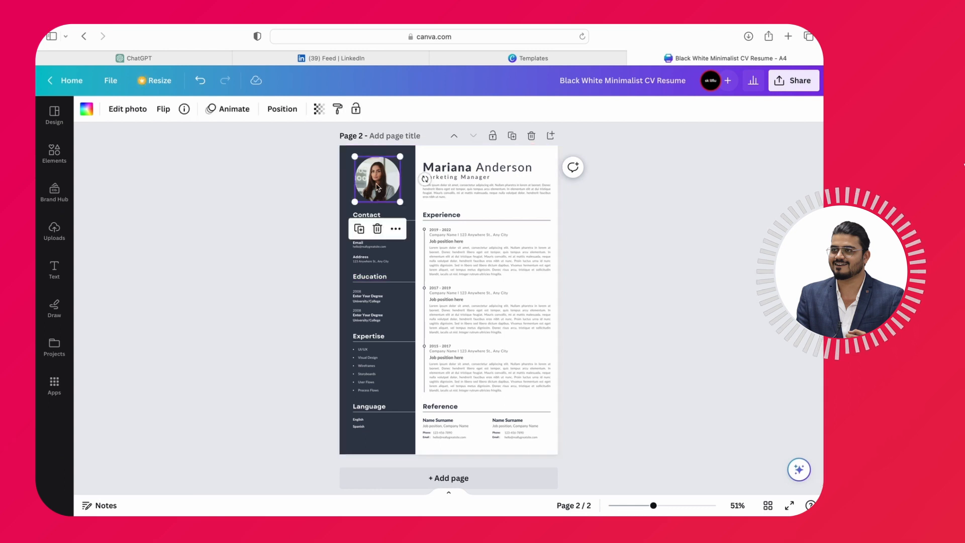
{"action": "left_click", "coordinate": [378, 231]}
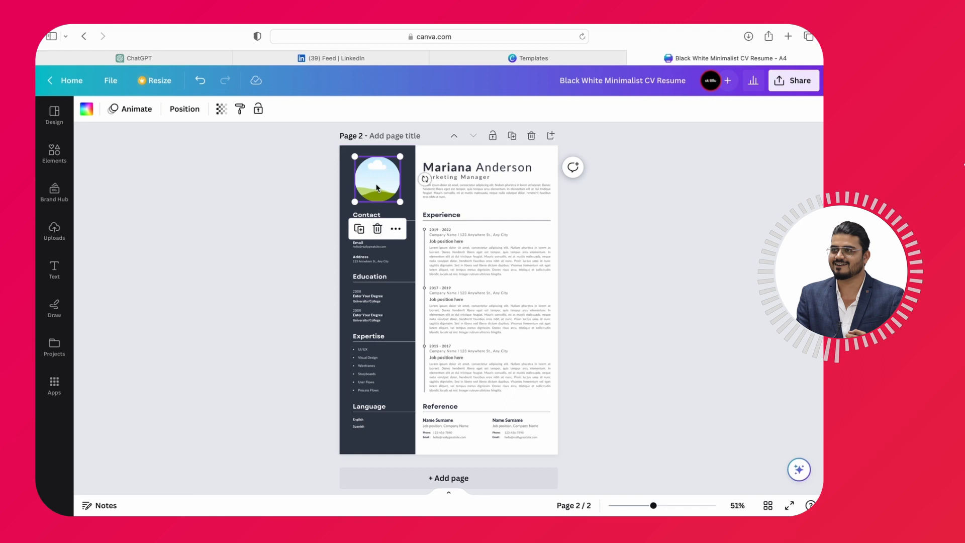
{"action": "key", "text": "Delete"}
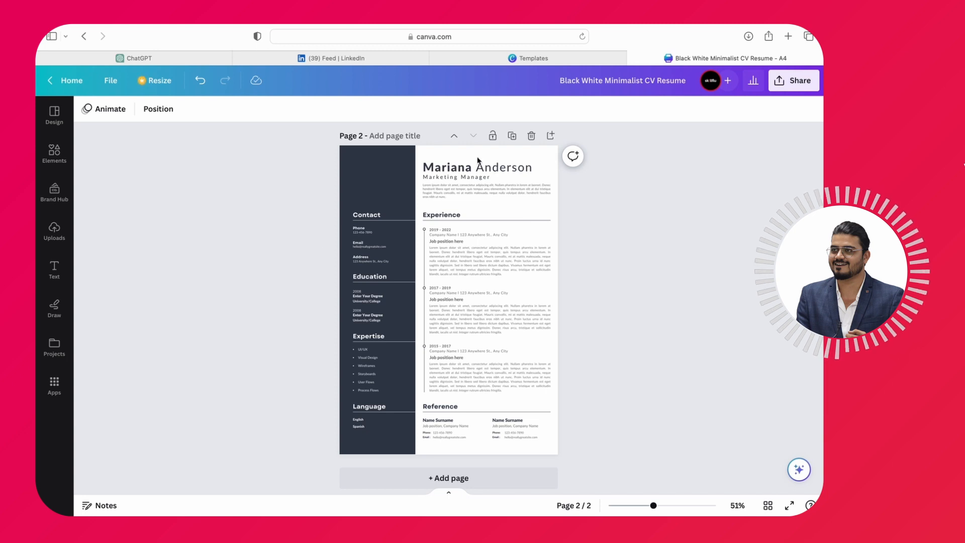
- Scroll back up to page 1, which still shows the sample portrait
{"action": "scroll", "coordinate": [295, 258], "scroll_direction": "up", "scroll_amount": 6}
{"action": "scroll", "coordinate": [295, 257], "scroll_direction": "down", "scroll_amount": 6}
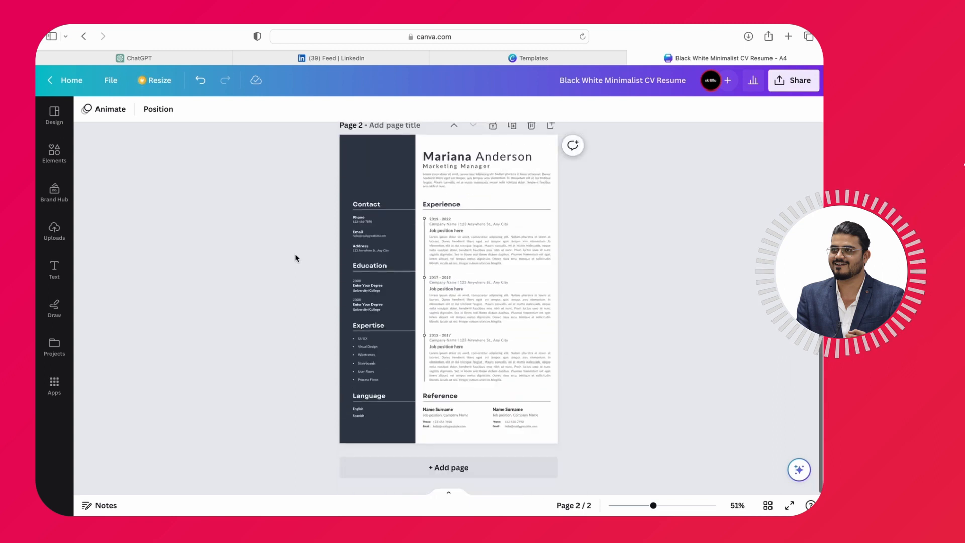
{"action": "scroll", "coordinate": [295, 257], "scroll_direction": "up", "scroll_amount": 7}
{"action": "scroll", "coordinate": [295, 258], "scroll_direction": "down", "scroll_amount": 5}
{"action": "scroll", "coordinate": [295, 258], "scroll_direction": "up", "scroll_amount": 6}
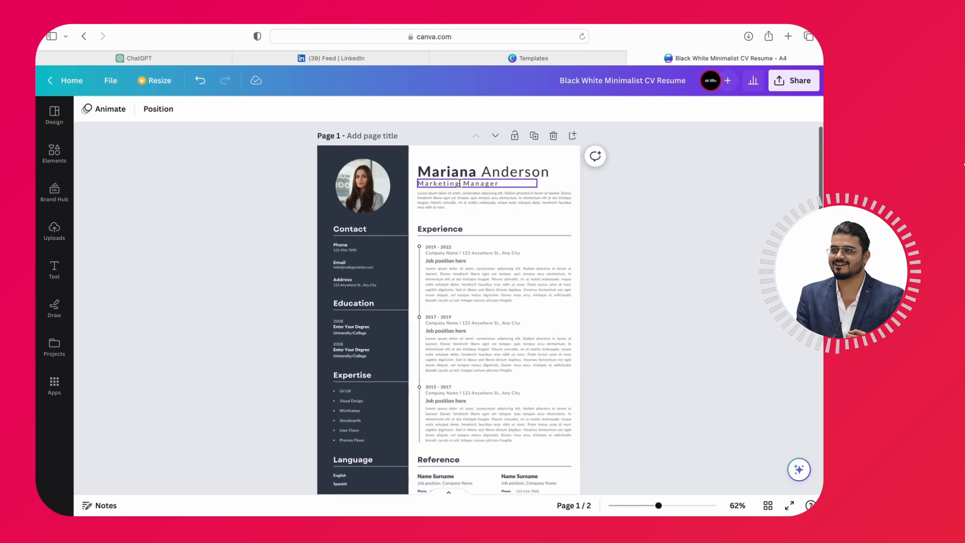
{"action": "scroll", "coordinate": [452, 171], "scroll_direction": "up", "scroll_amount": 5}
{"action": "scroll", "coordinate": [486, 165], "scroll_direction": "down", "scroll_amount": 1}
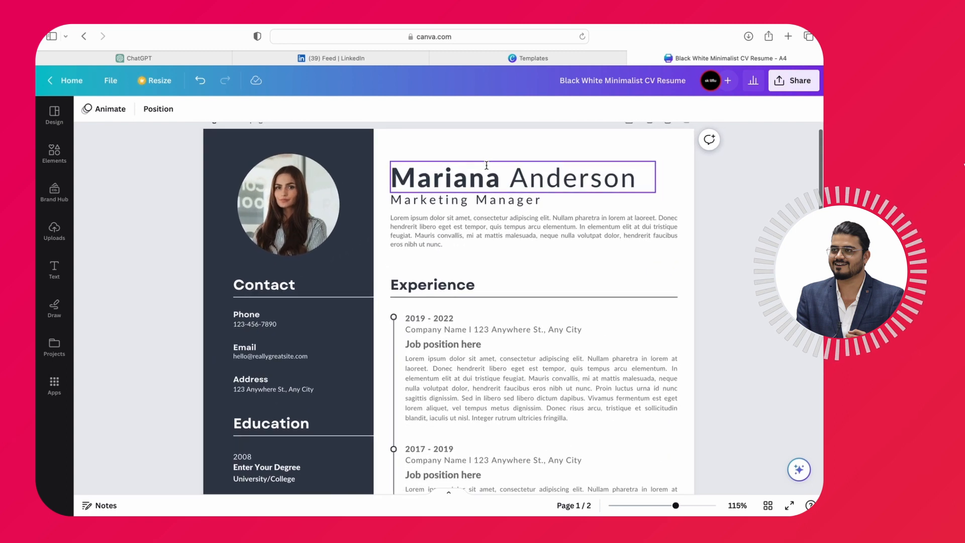
{"action": "scroll", "coordinate": [486, 166], "scroll_direction": "up", "scroll_amount": 2}
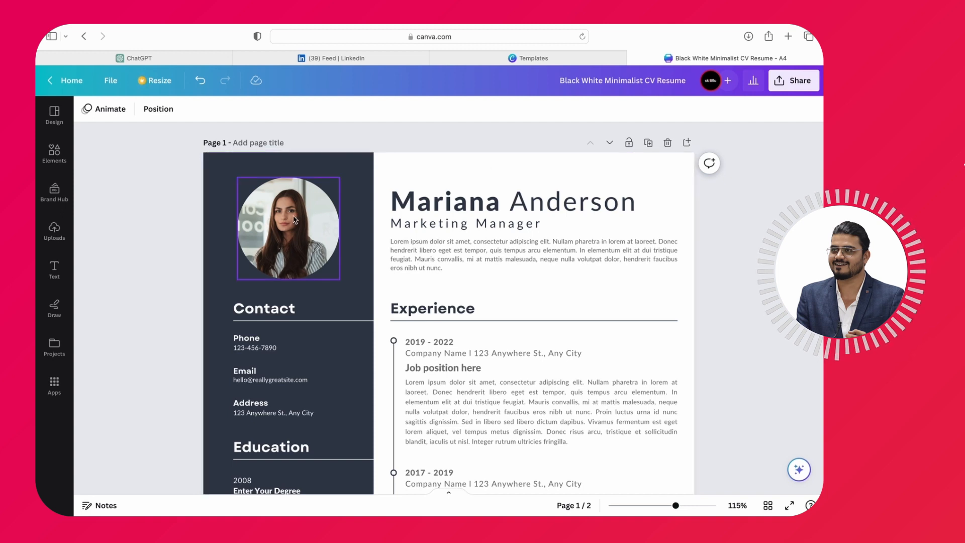
{"action": "scroll", "coordinate": [293, 220], "scroll_direction": "down", "scroll_amount": 5}
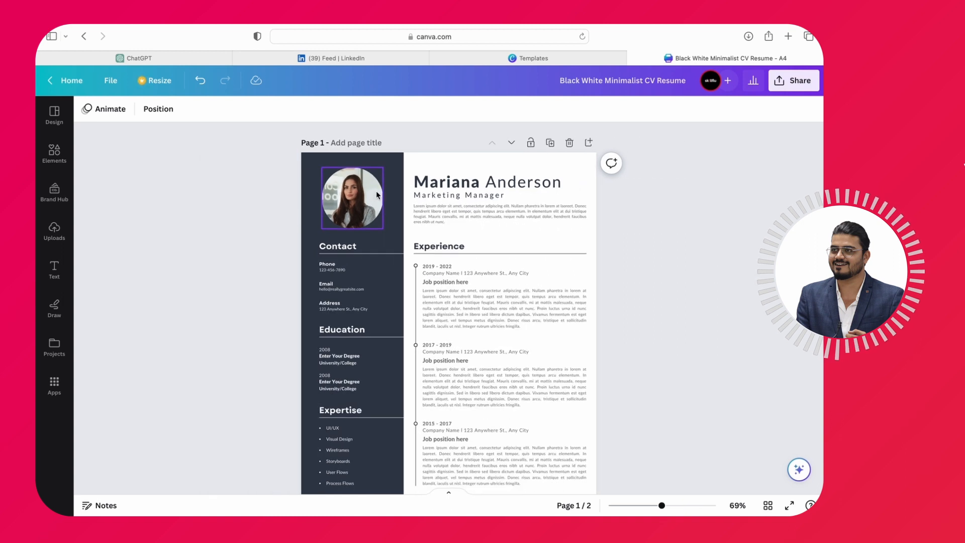
{"action": "scroll", "coordinate": [377, 193], "scroll_direction": "down", "scroll_amount": 5}
{"action": "scroll", "coordinate": [378, 176], "scroll_direction": "up", "scroll_amount": 4}
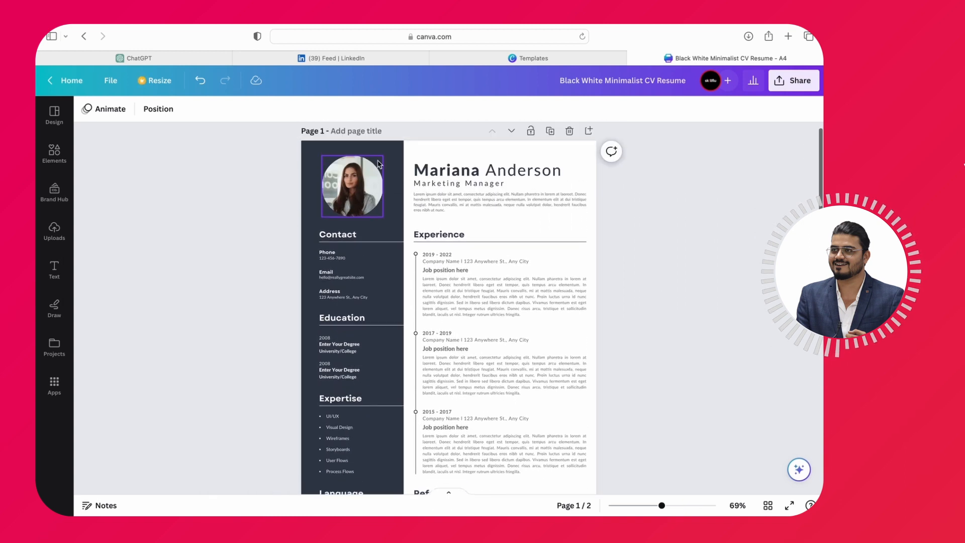
{"action": "left_click", "coordinate": [354, 193]}
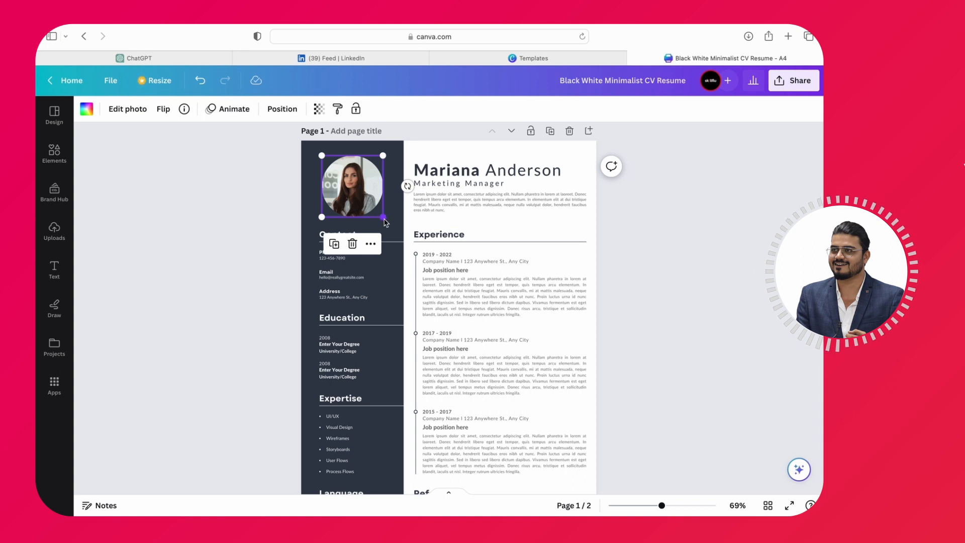
{"action": "mouse_move", "coordinate": [384, 218]}
{"action": "left_mouse_down"}
{"action": "mouse_move", "coordinate": [402, 242]}
{"action": "mouse_move", "coordinate": [385, 227]}
{"action": "left_mouse_up"}
{"action": "key", "text": "super+z"}
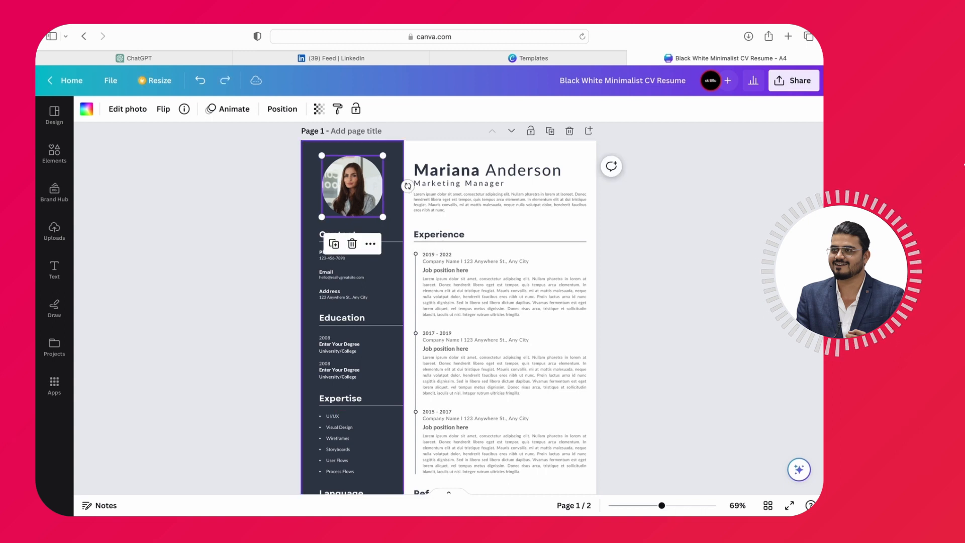
{"action": "left_click", "coordinate": [292, 202]}
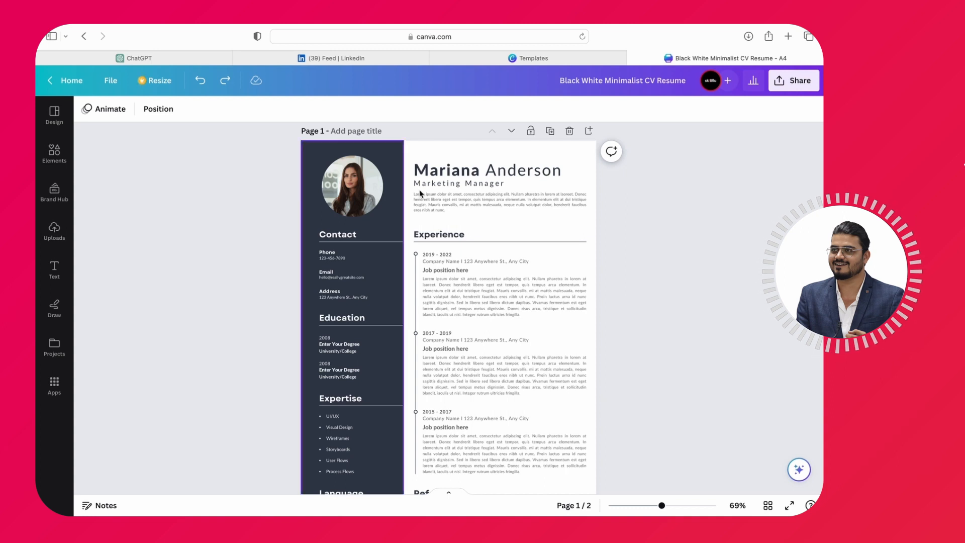
{"action": "left_click", "coordinate": [447, 173]}
{"action": "double_click", "coordinate": [447, 173]}
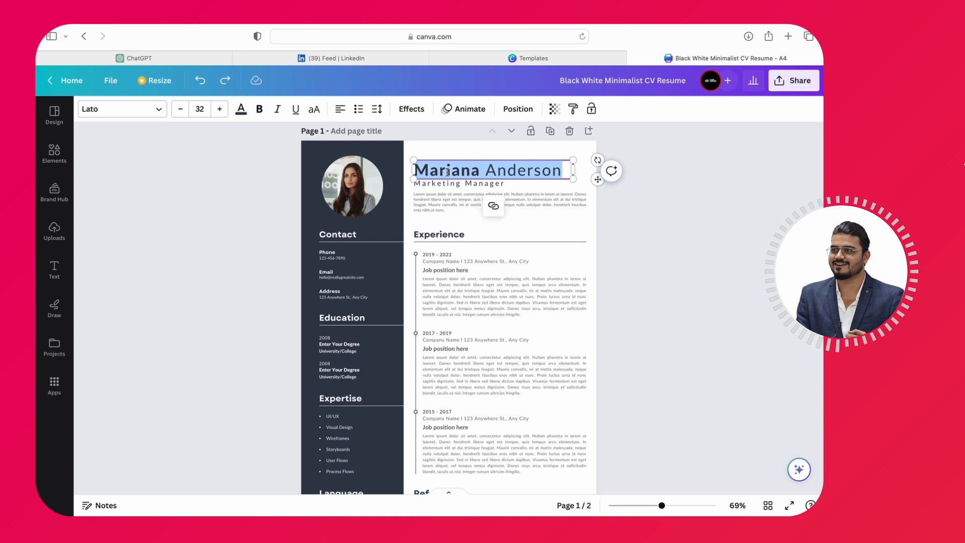
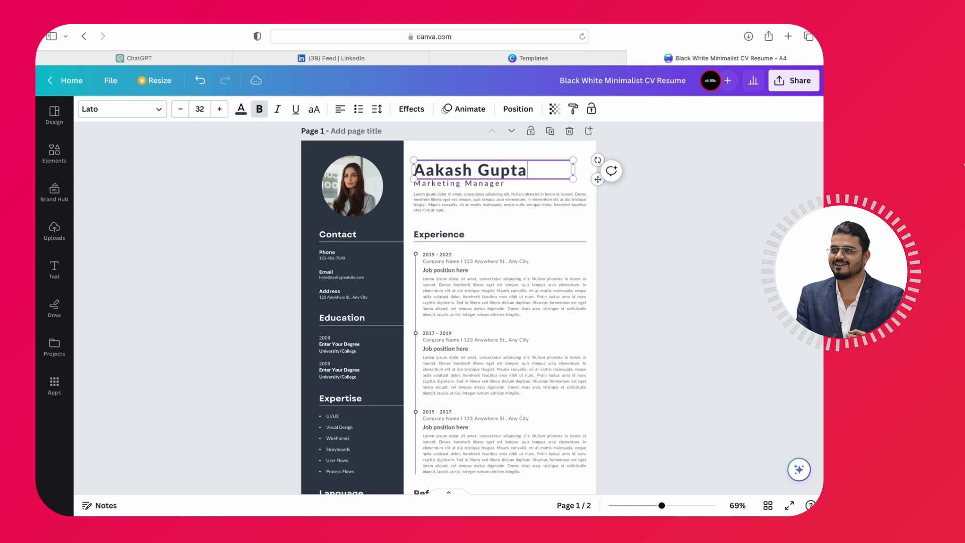
- Change the Marketing Manager job title to 'Software Engineer' with a capital E
{"action": "double_click", "coordinate": [457, 183]}
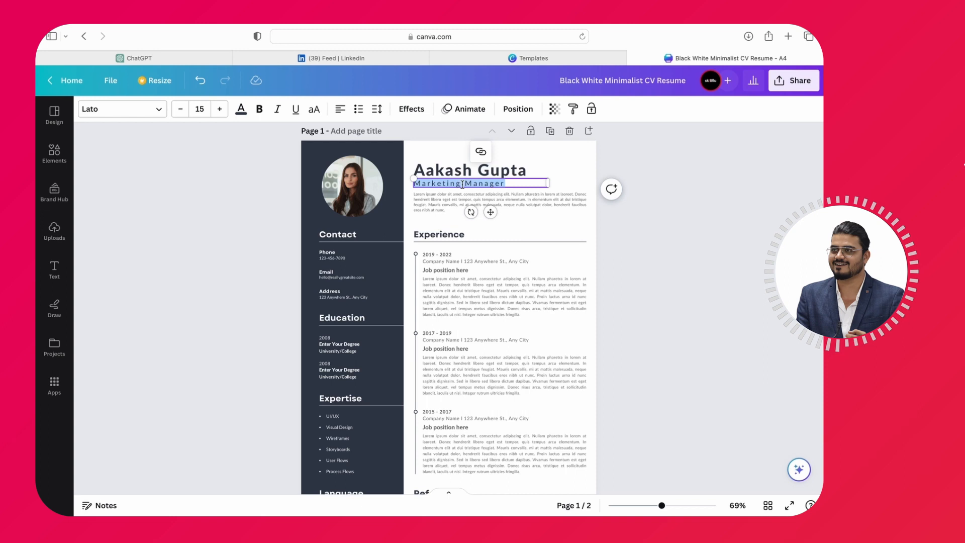
{"action": "type", "text": "Soft"}
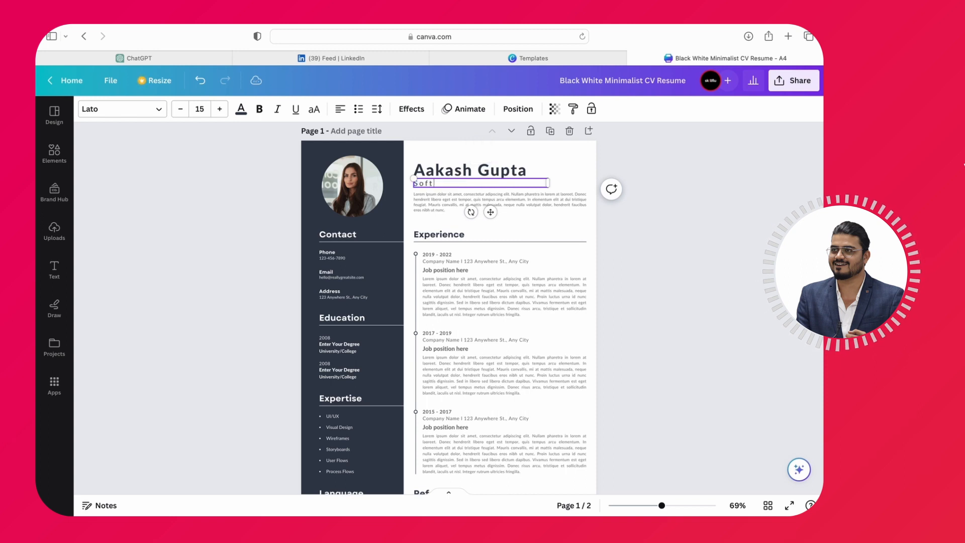
{"action": "type", "text": "ware engineer"}
{"action": "left_click", "coordinate": [464, 182]}
{"action": "key", "text": "BackSpace"}
{"action": "type", "text": "E"}
{"action": "left_click", "coordinate": [543, 226]}
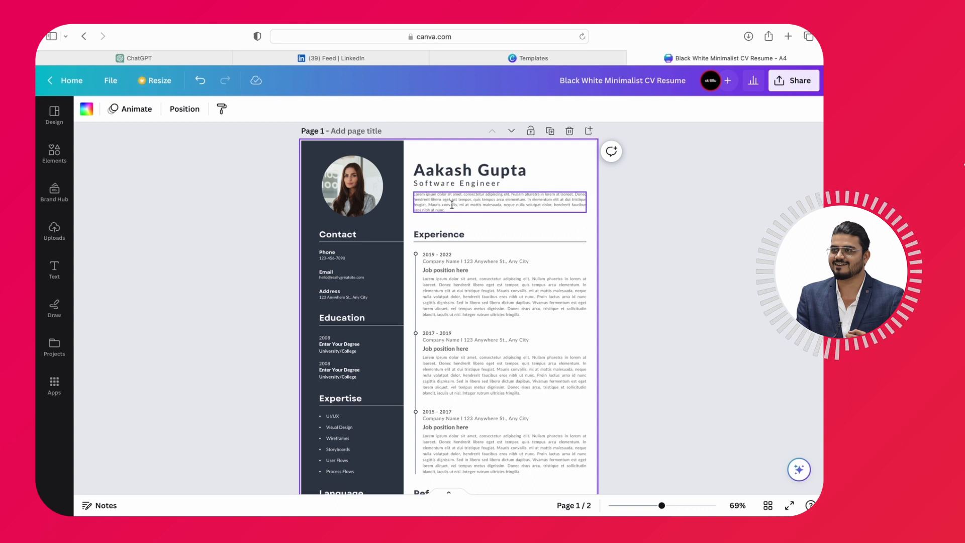
- Zoom to 130% and start editing the placeholder summary paragraph under Software Engineer
{"action": "scroll", "coordinate": [439, 202], "scroll_direction": "up", "scroll_amount": 5}
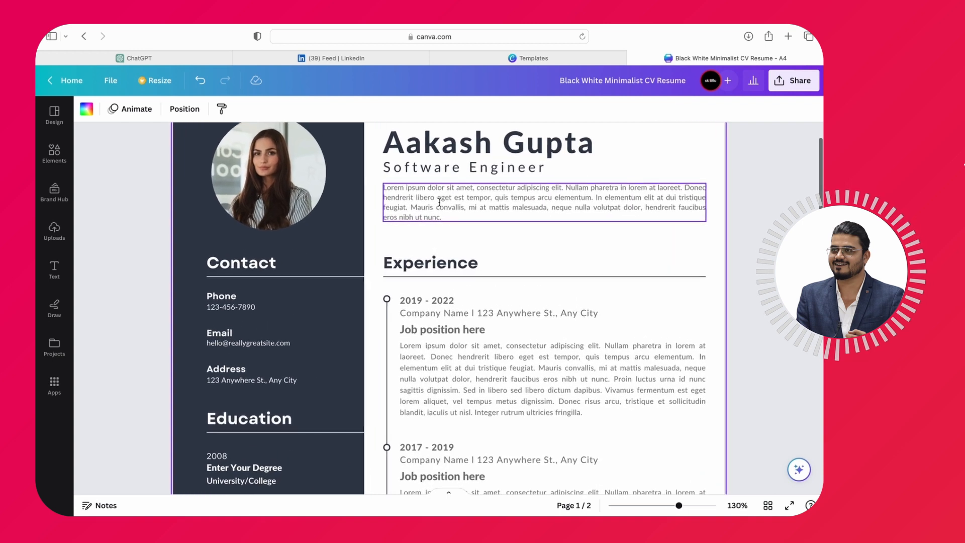
{"action": "scroll", "coordinate": [439, 203], "scroll_direction": "up", "scroll_amount": 1}
{"action": "double_click", "coordinate": [438, 217]}
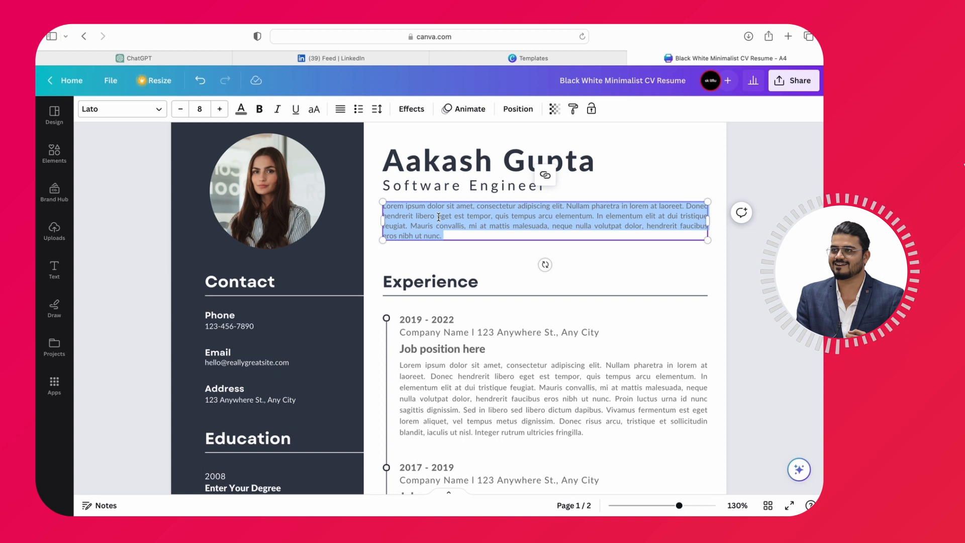
- Type the new summary starting 'I am a passionate software engineer' and ending 'of the human race.'
{"action": "type", "text": "I am a passionate"}
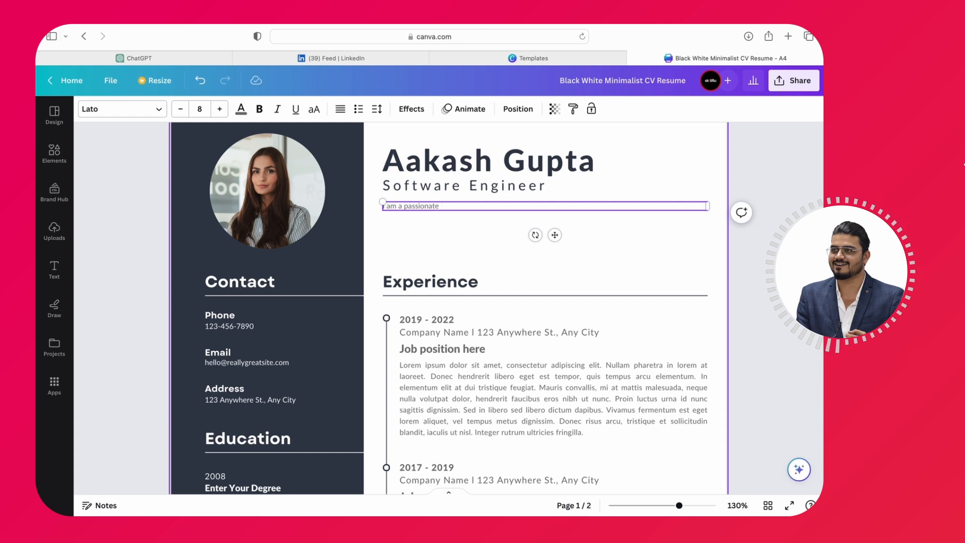
{"action": "type", "text": " software e"}
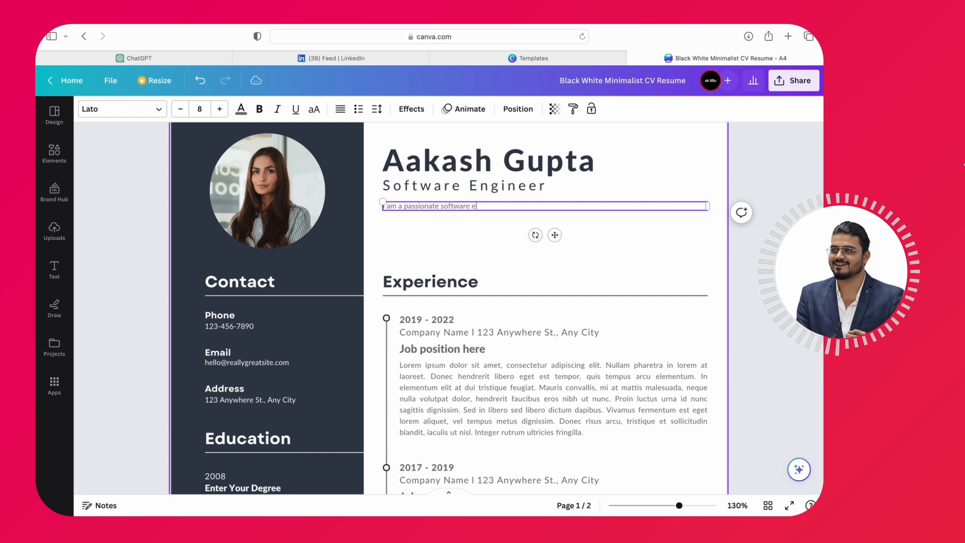
{"action": "type", "text": "ngineer. who believes that"}
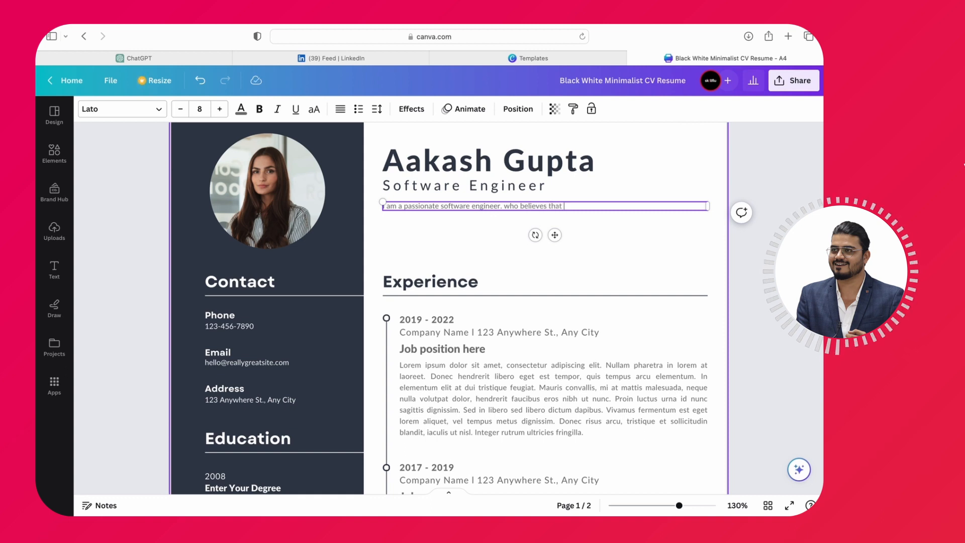
{"action": "type", "text": " programming and"}
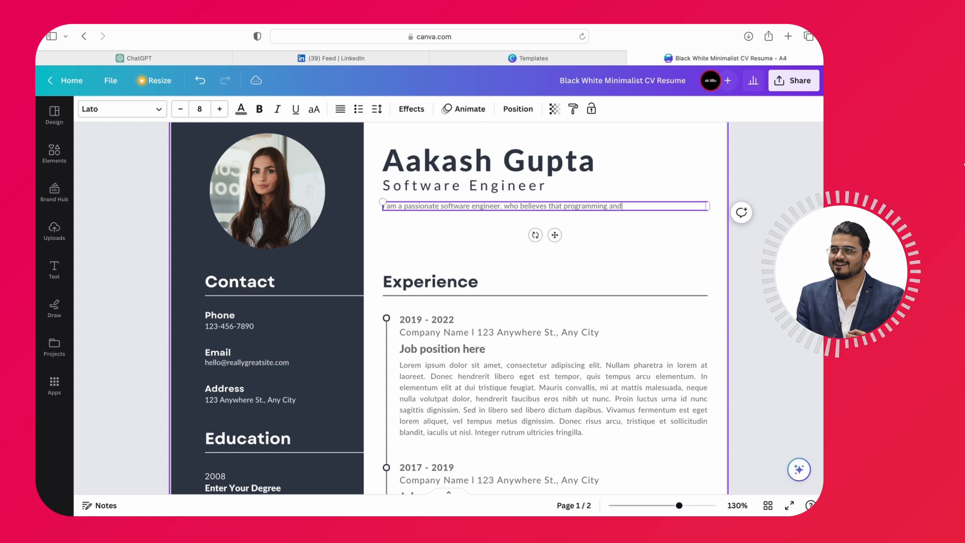
{"action": "type", "text": " technology as a whole can solve"}
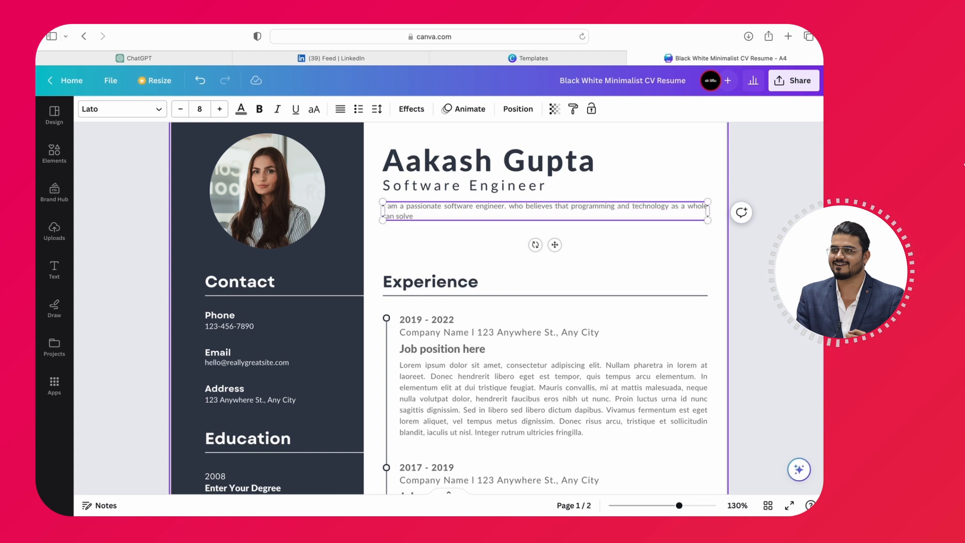
{"action": "type", "text": " any problem of the world. S"}
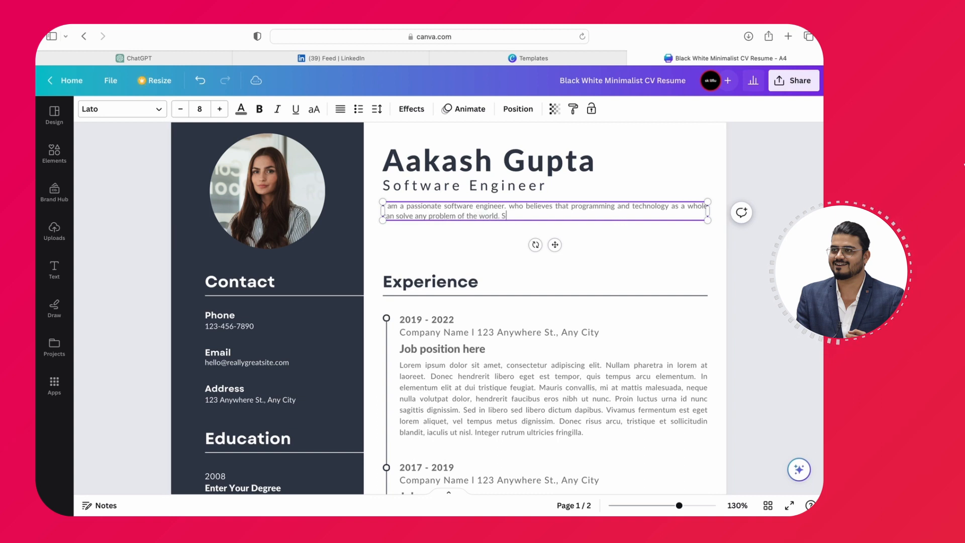
{"action": "key", "text": "BackSpace"}
{"action": "type", "text": "Hence, I seek to work "}
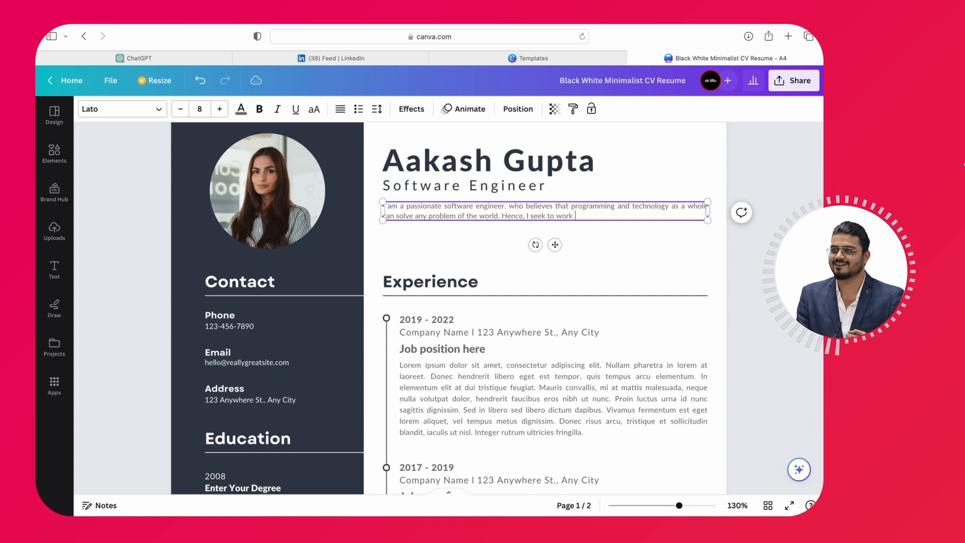
{"action": "type", "text": "for an organisation where"}
{"action": "type", "text": " I can use my skills"}
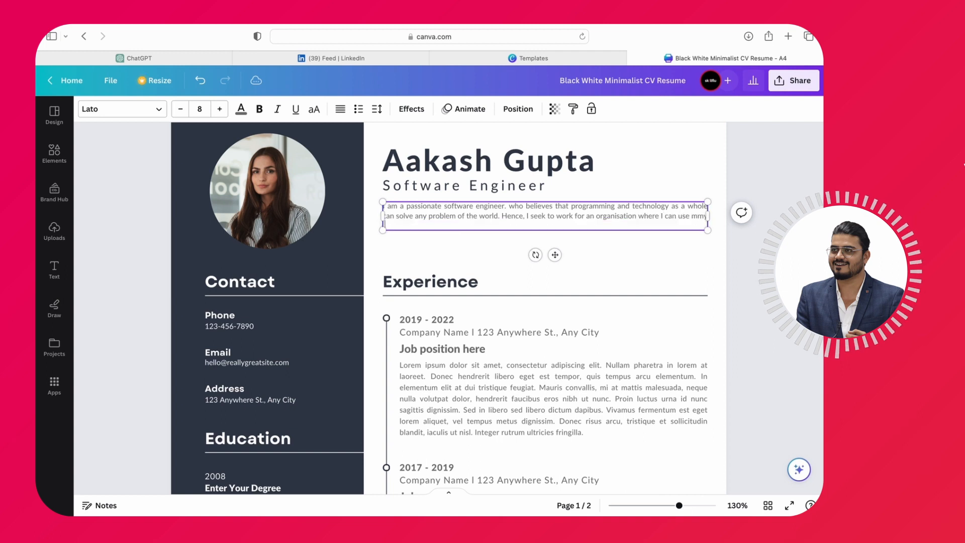
{"action": "type", "text": " and"}
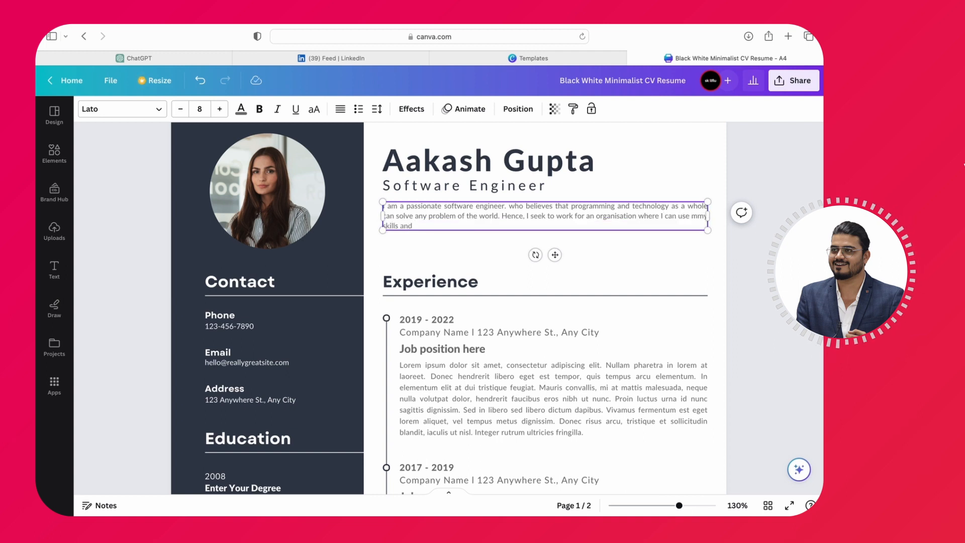
{"action": "type", "text": " ideas to develop progra"}
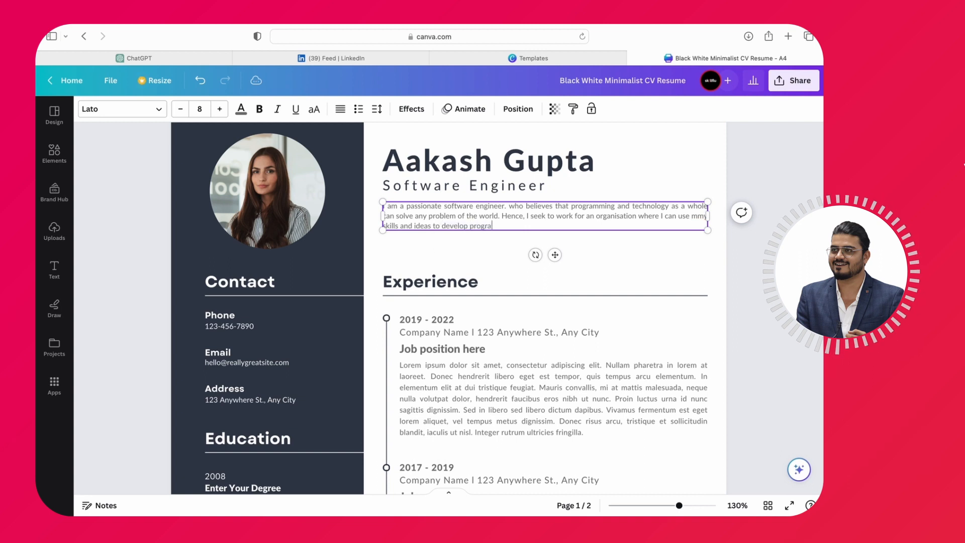
{"action": "type", "text": "ms which caters major challenges on"}
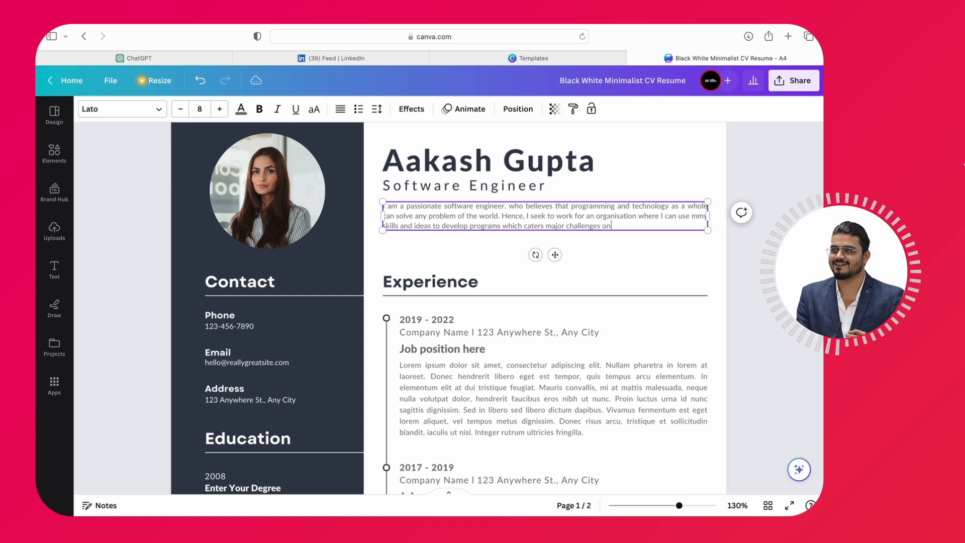
{"action": "key", "text": "BackSpace"}
{"action": "type", "text": "f the human race"}
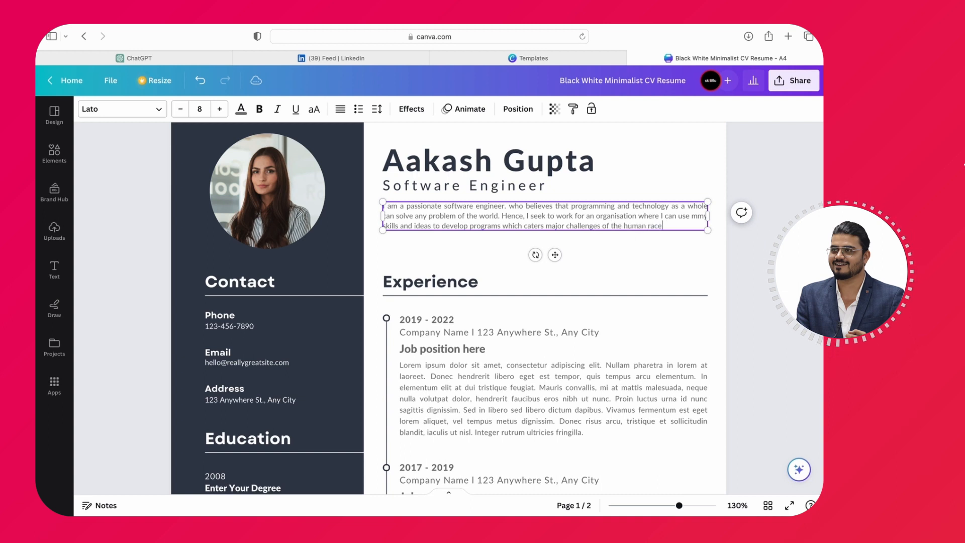
{"action": "type", "text": "."}
- Correct 'mmy' to 'my' and 'who' to 'Who' in the summary, then deselect it
{"action": "left_click", "coordinate": [698, 216]}
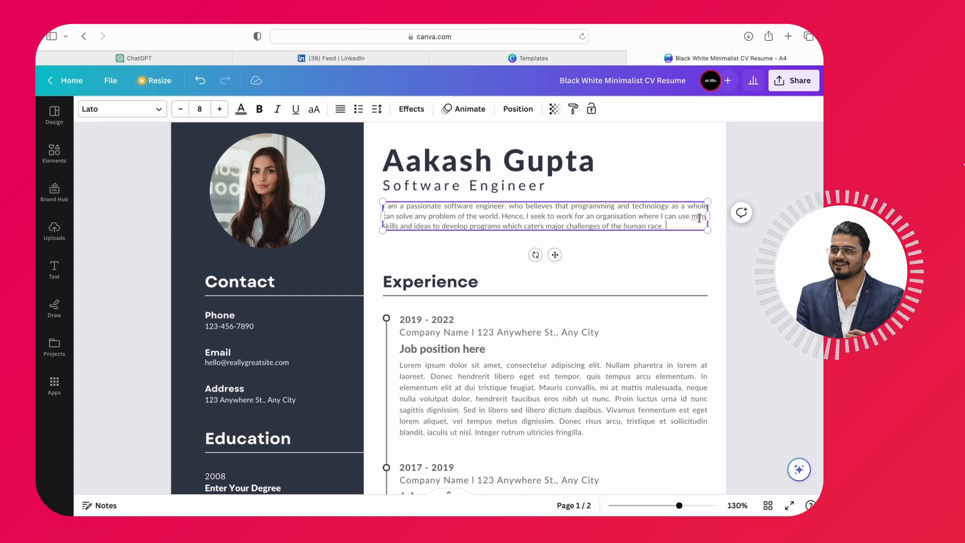
{"action": "key", "text": "BackSpace"}
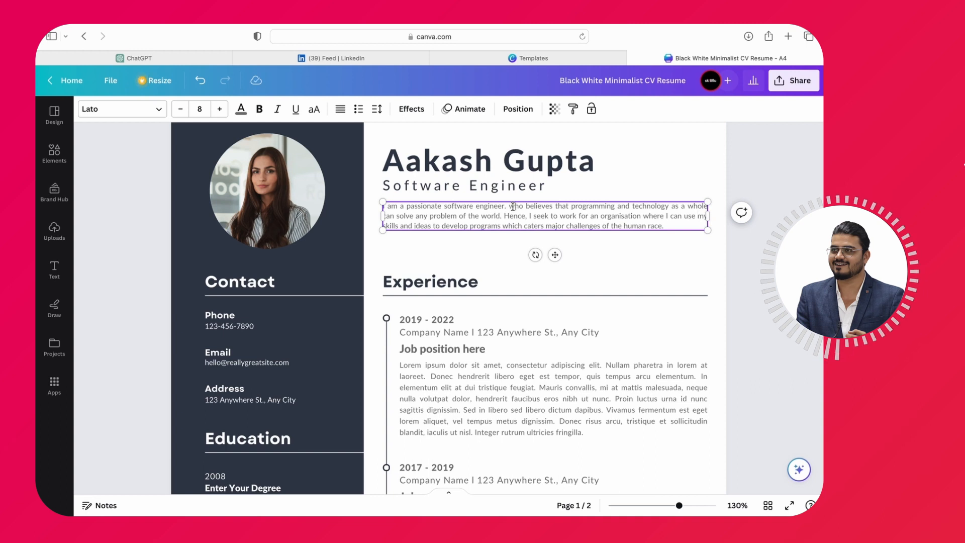
{"action": "left_click", "coordinate": [512, 206]}
{"action": "key", "text": "BackSpace"}
{"action": "type", "text": "W"}
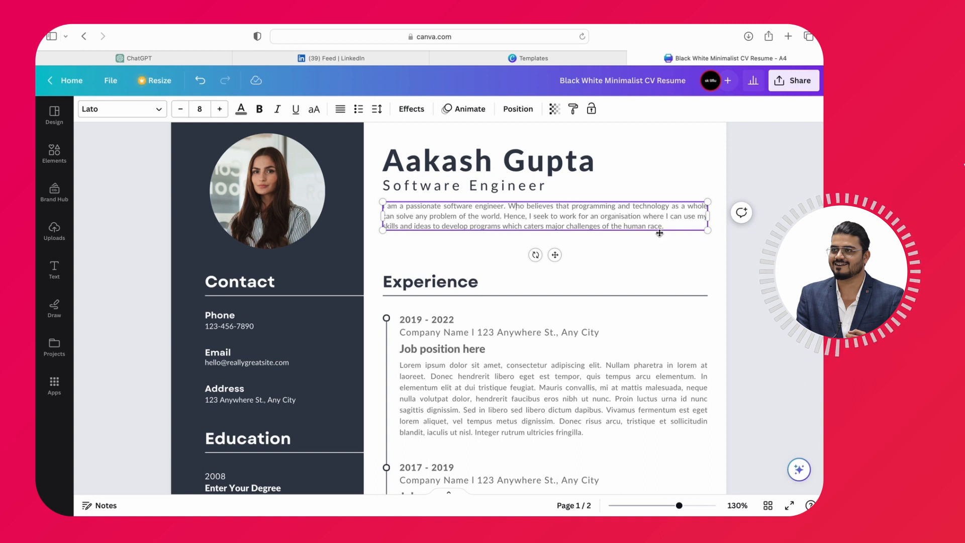
{"action": "left_click", "coordinate": [656, 255]}
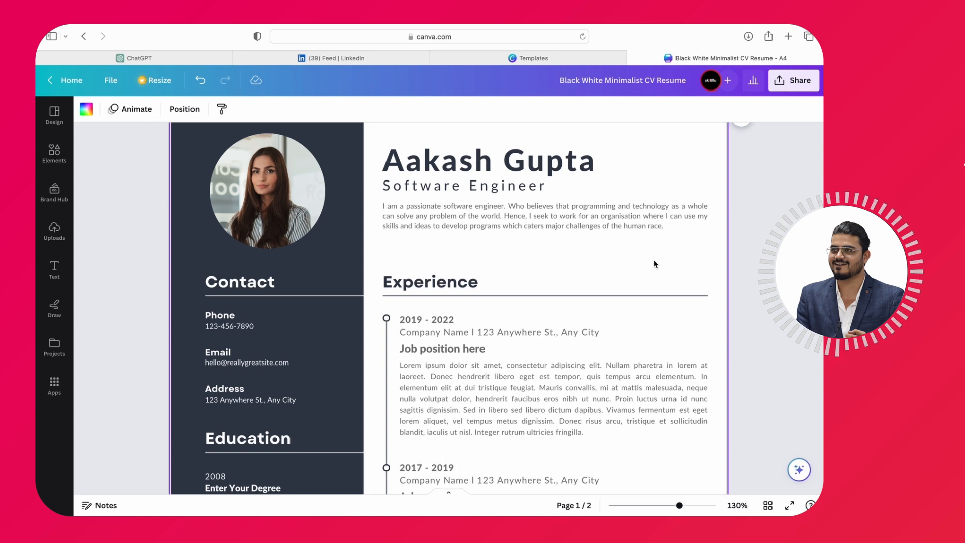
{"action": "key", "text": "XF86MonBrightnessUp"}
{"action": "key", "text": "XF86MonBrightnessUp"}
{"action": "key", "text": "XF86MonBrightnessUp"}
{"action": "key", "text": "XF86MonBrightnessUp"}
{"action": "key", "text": "XF86MonBrightnessUp"}
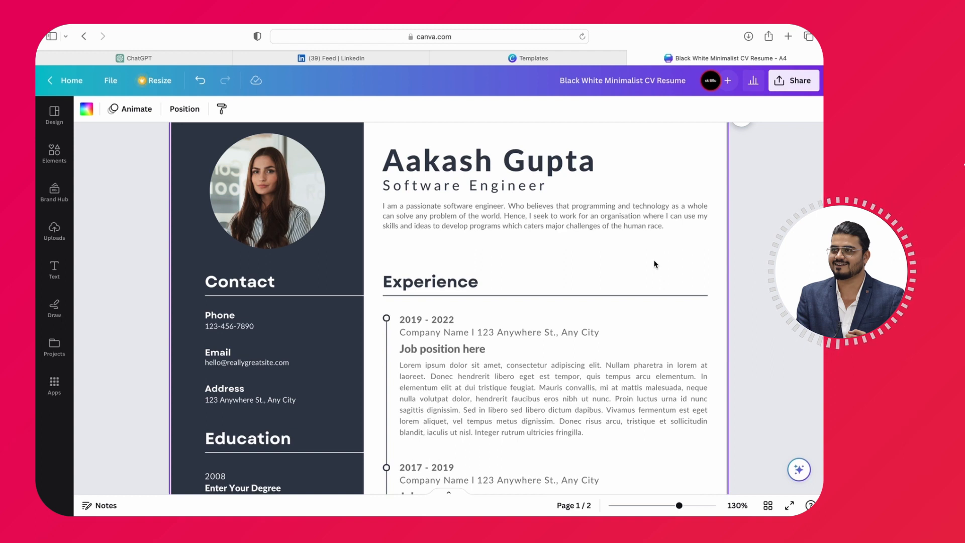
{"action": "scroll", "coordinate": [654, 264], "scroll_direction": "down", "scroll_amount": 3}
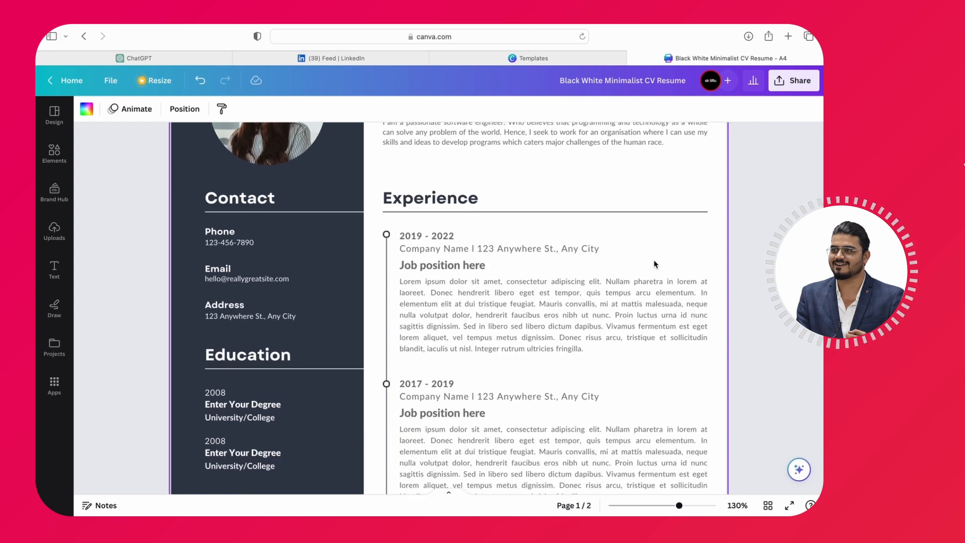
{"action": "scroll", "coordinate": [530, 243], "scroll_direction": "up", "scroll_amount": 4}
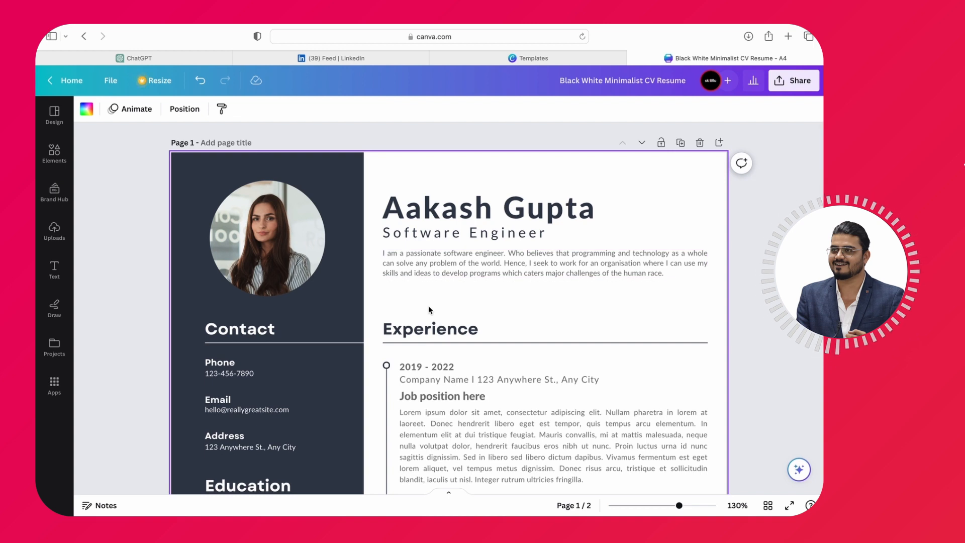
{"action": "scroll", "coordinate": [429, 309], "scroll_direction": "down", "scroll_amount": 1}
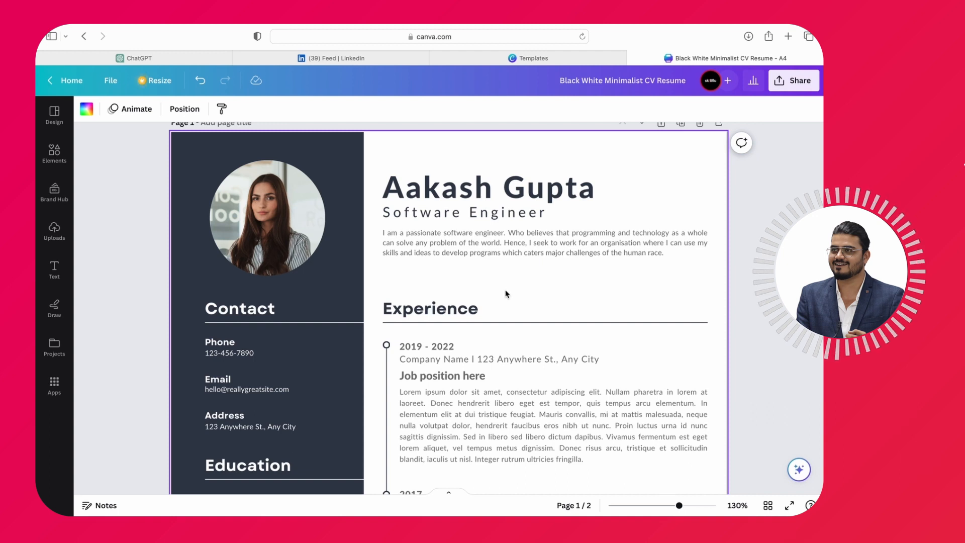
{"action": "scroll", "coordinate": [506, 293], "scroll_direction": "down", "scroll_amount": 2}
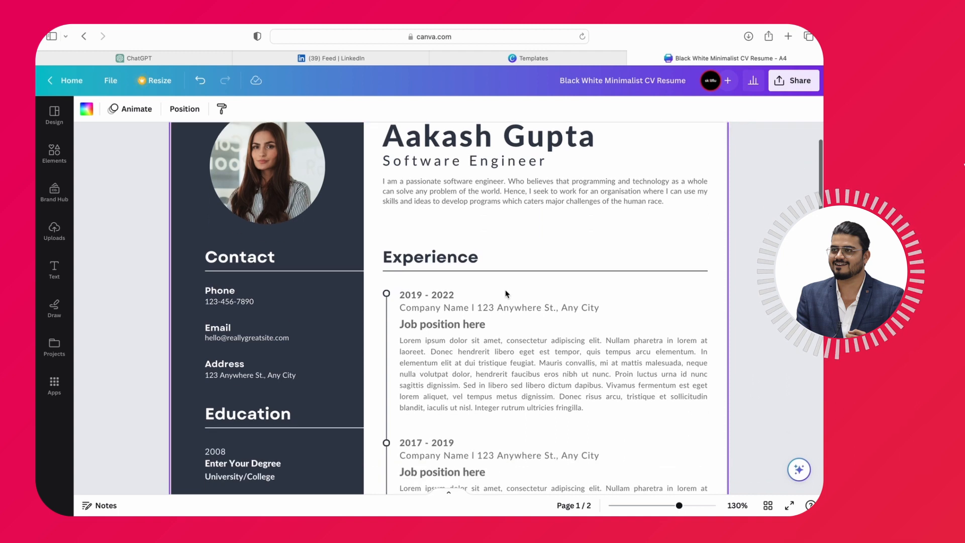